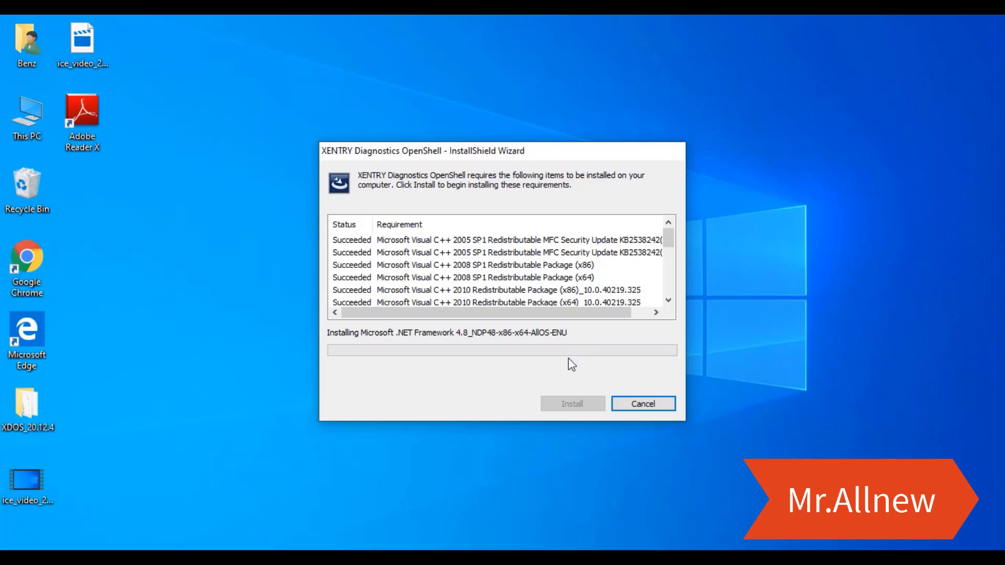
Step: Wait while Acrobat Reader and .NET Framework 4.8 install and the wizard's welcome page loads
scroll(657, 315, "down", 5)
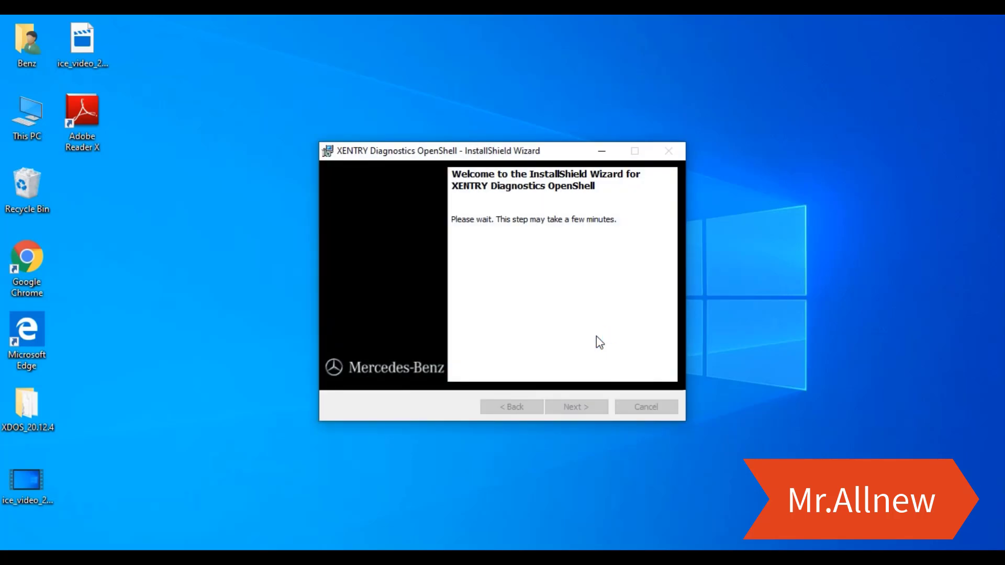
Step: Accept the XENTRY license agreement and install with the default folder and feature selection
left_click(578, 411)
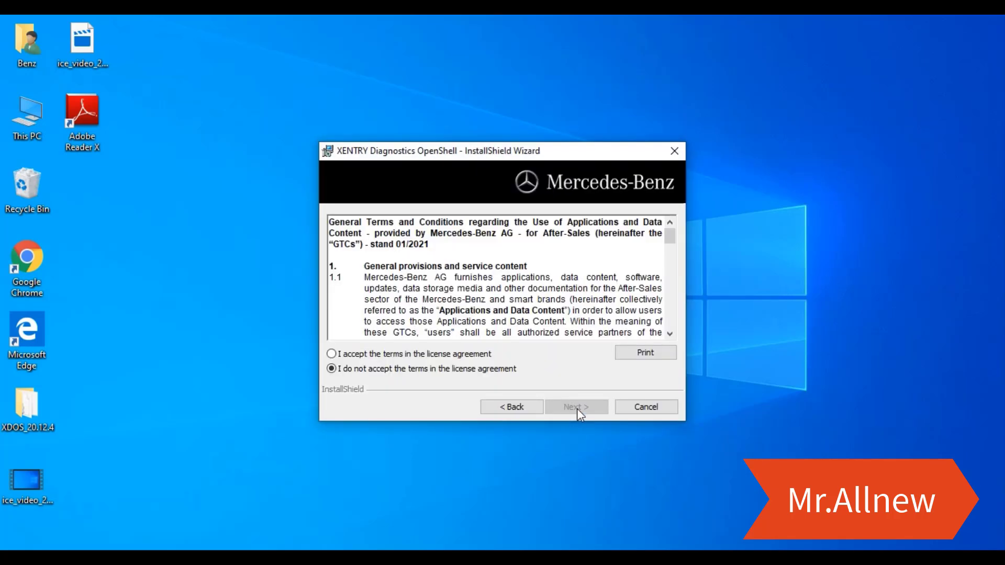
left_click(487, 355)
left_click(570, 411)
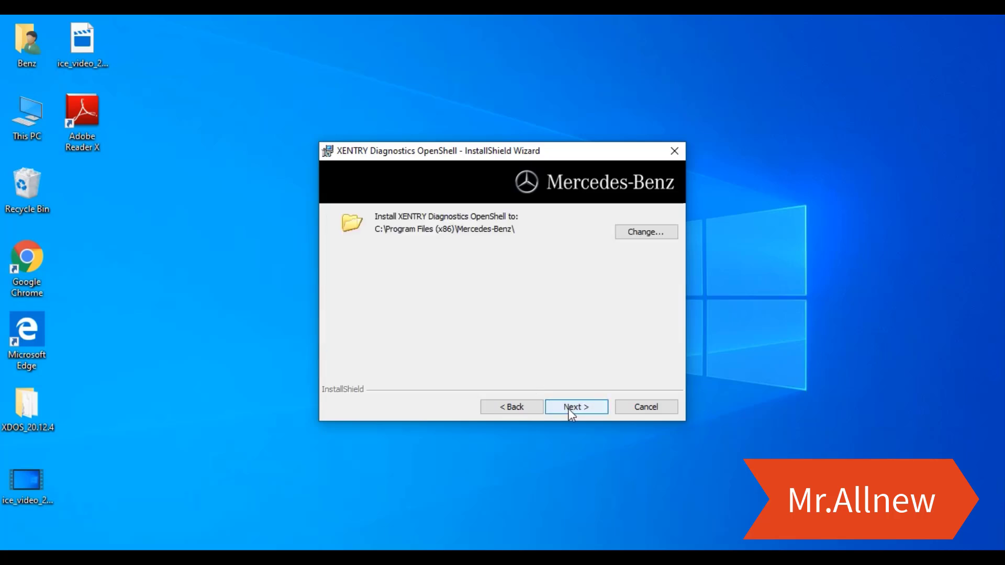
left_click(571, 407)
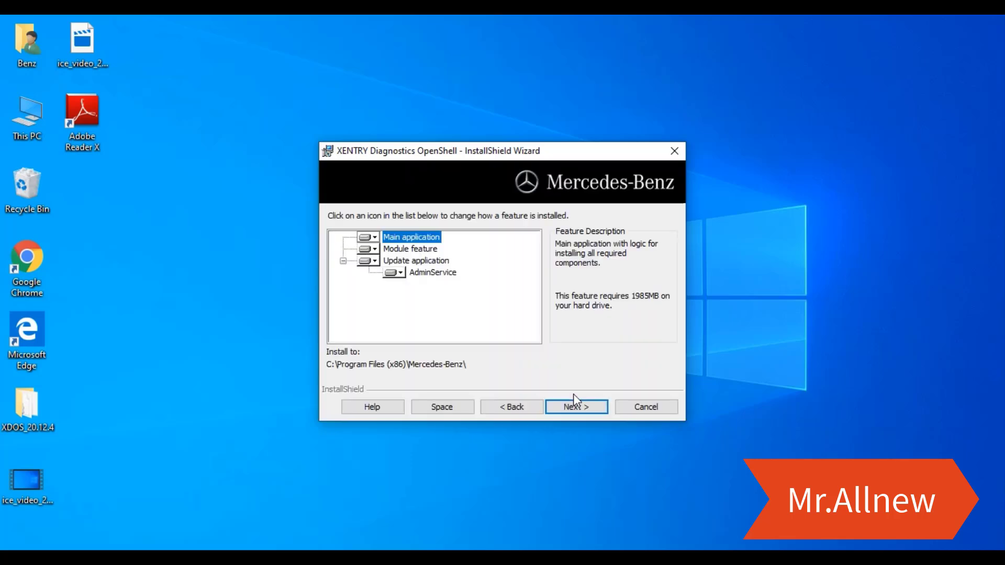
left_click(574, 406)
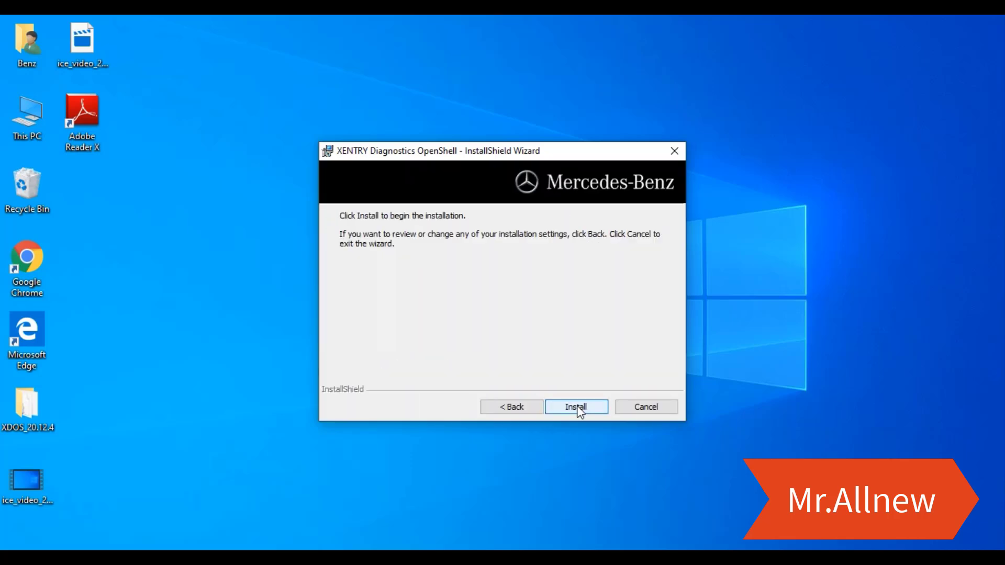
left_click(577, 407)
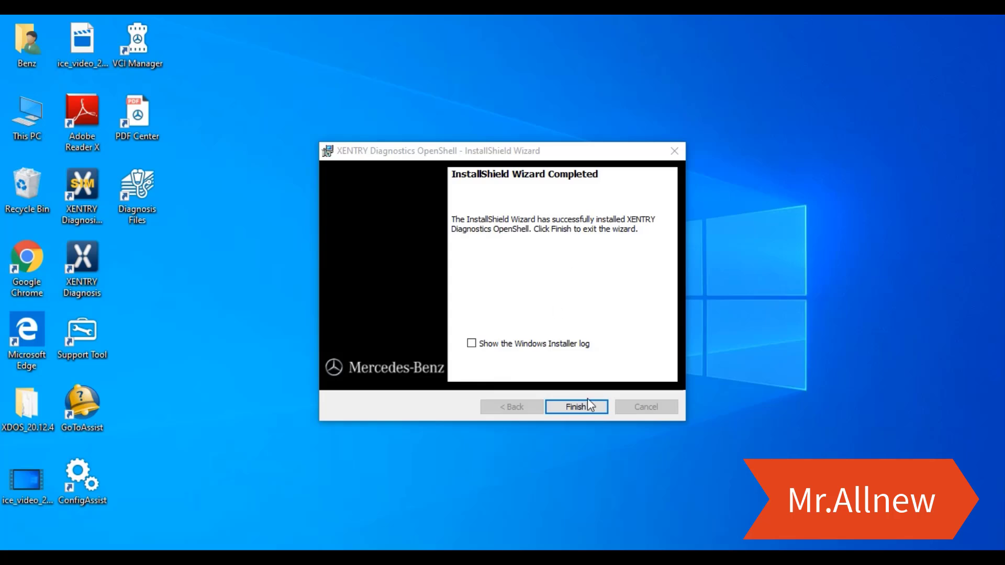
Step: Finish the installer, then run the ConfigAssist desktop shortcut as administrator
left_click(576, 407)
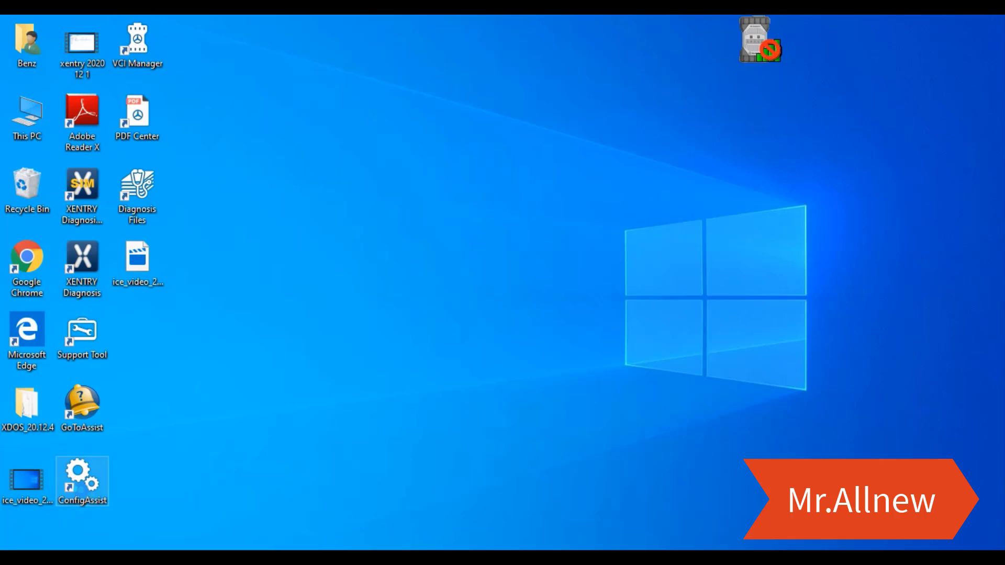
right_click(81, 491)
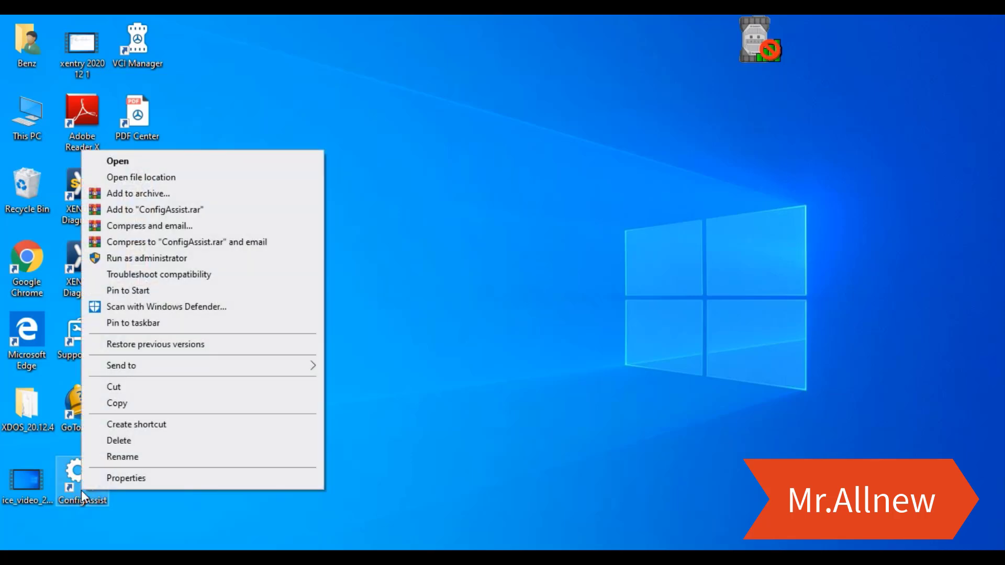
left_click(127, 259)
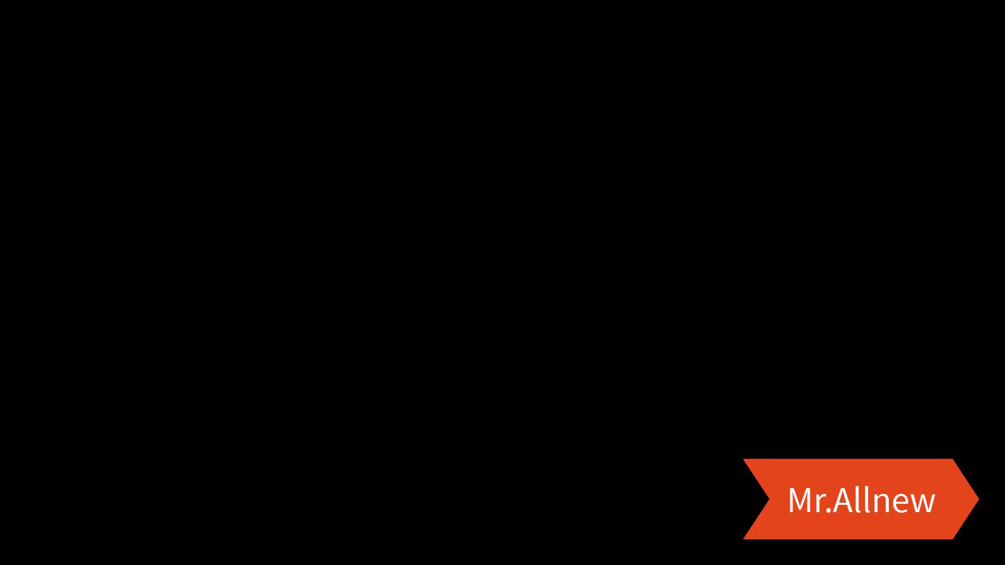
Step: Approve the administrator prompt and choose XENTRY Diagnosis VCI as the diagnosis device
left_click(429, 390)
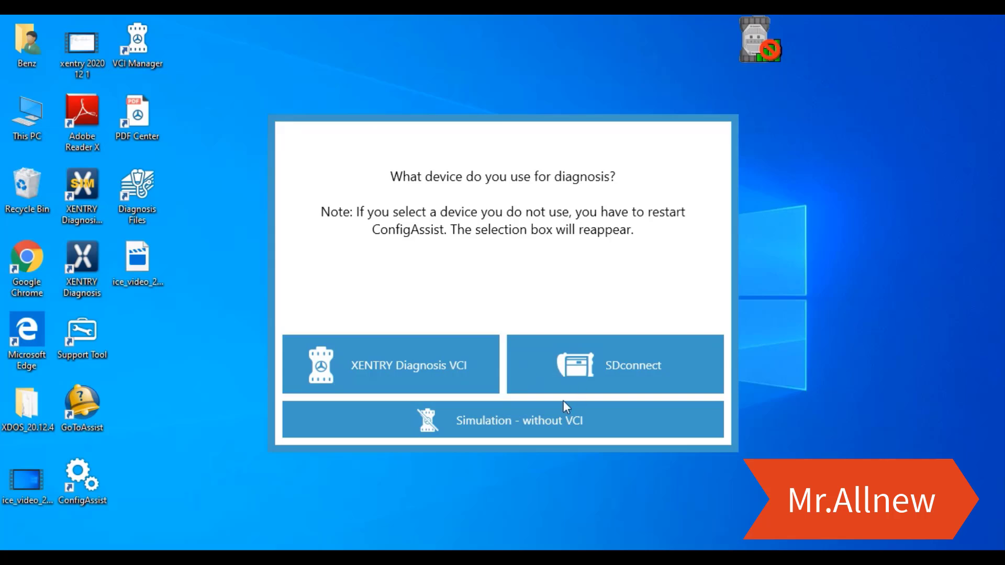
left_click(470, 374)
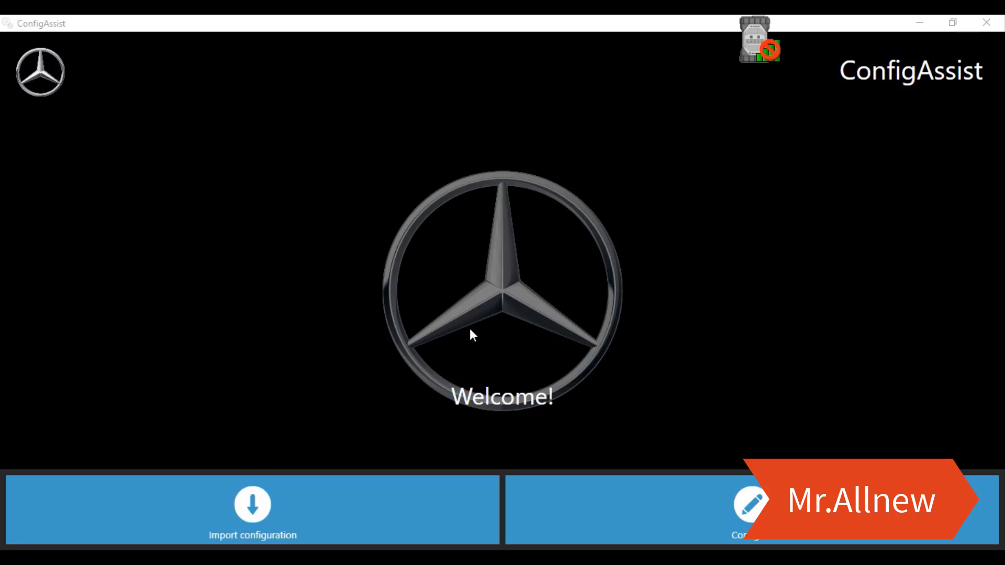
Step: Cancel the configuration import, choose manual Configure, and continue through the information pages
left_click(301, 525)
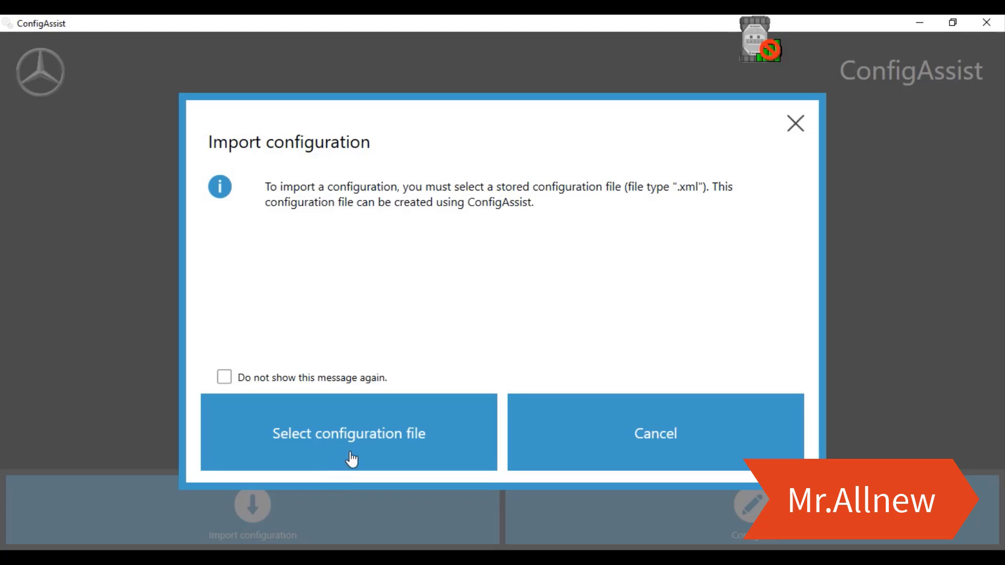
left_click(666, 432)
left_click(725, 522)
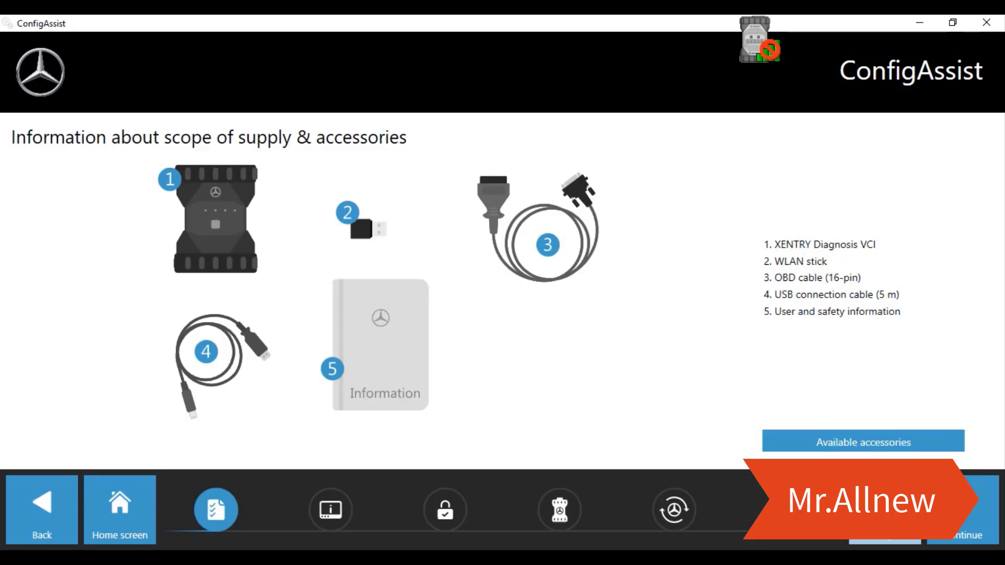
key("Return")
key("Return")
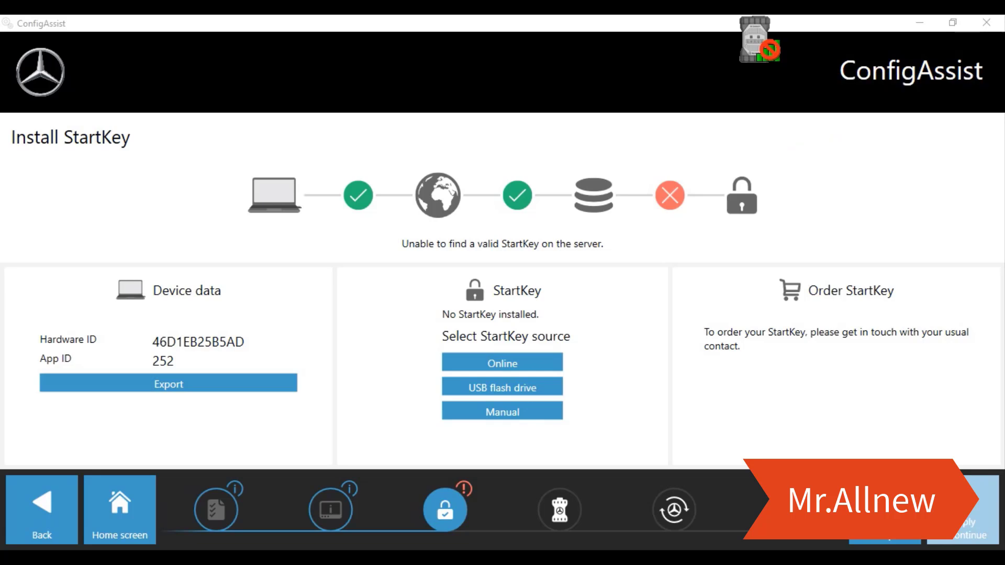
Step: Paste the StartKey manually and save it, valid from 11/29/2020 to 11/29/2022
left_click(531, 413)
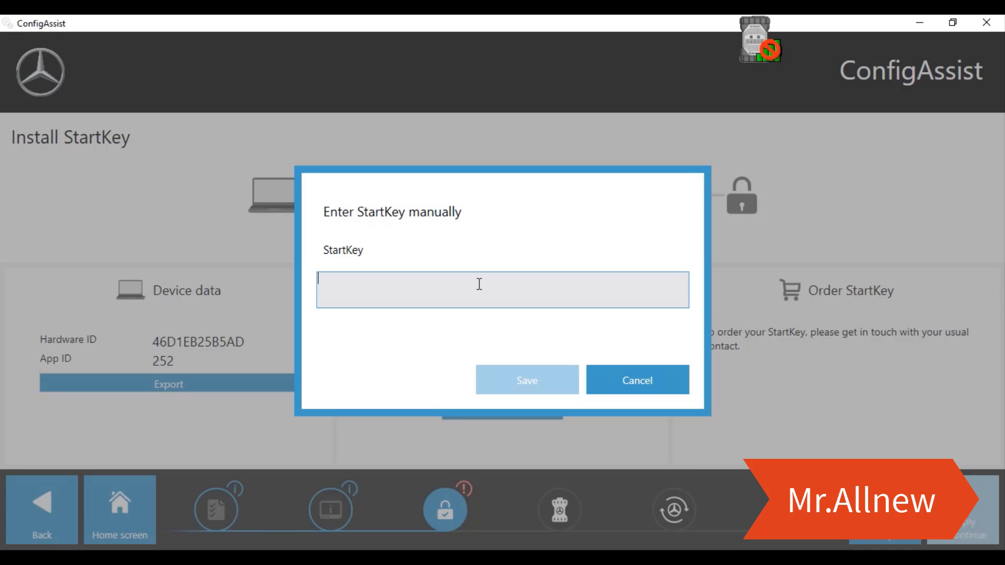
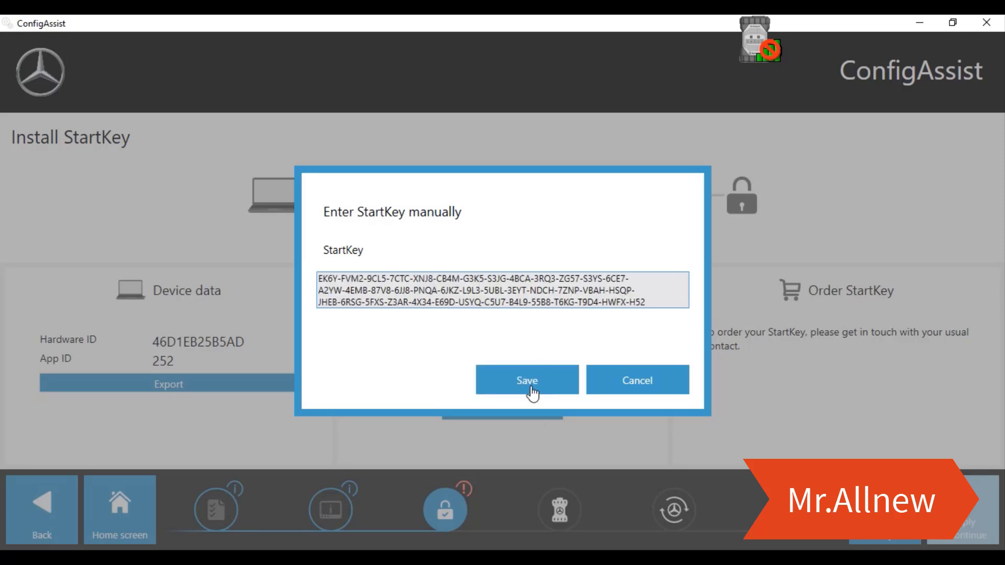
left_click(531, 393)
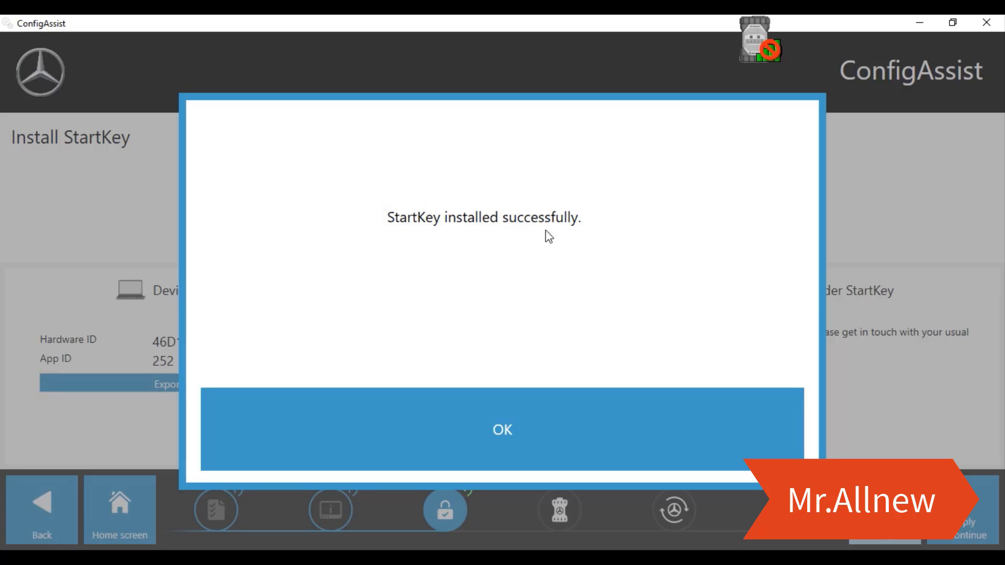
left_click(505, 432)
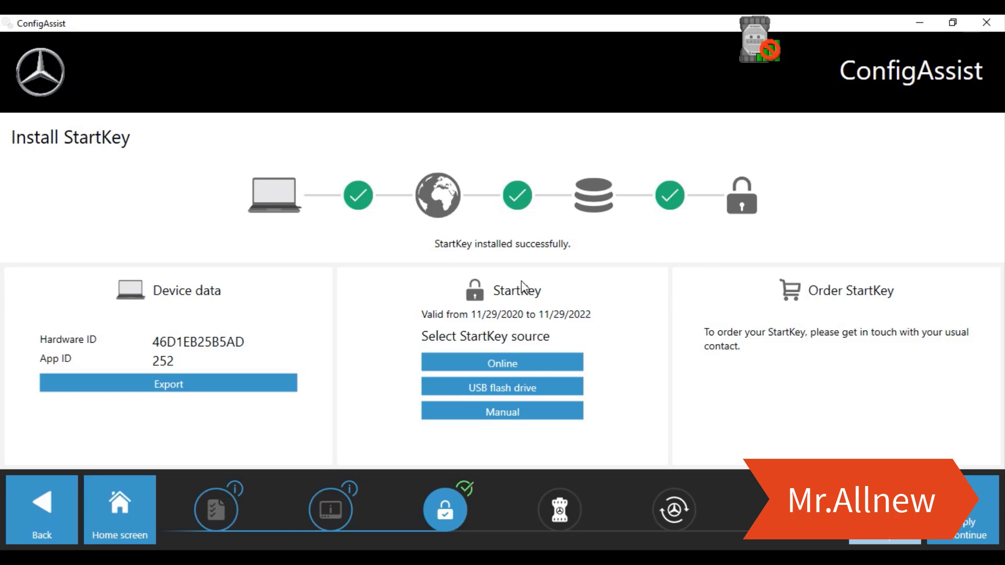
Step: Skip VCI pairing and leave the XENTRY Update Service deactivated
left_click(970, 535)
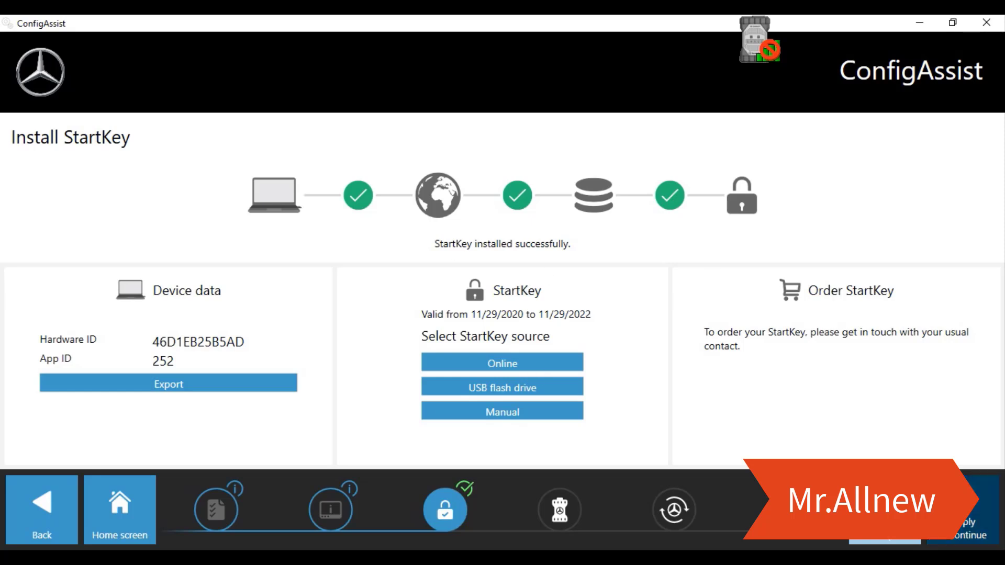
left_click(972, 519)
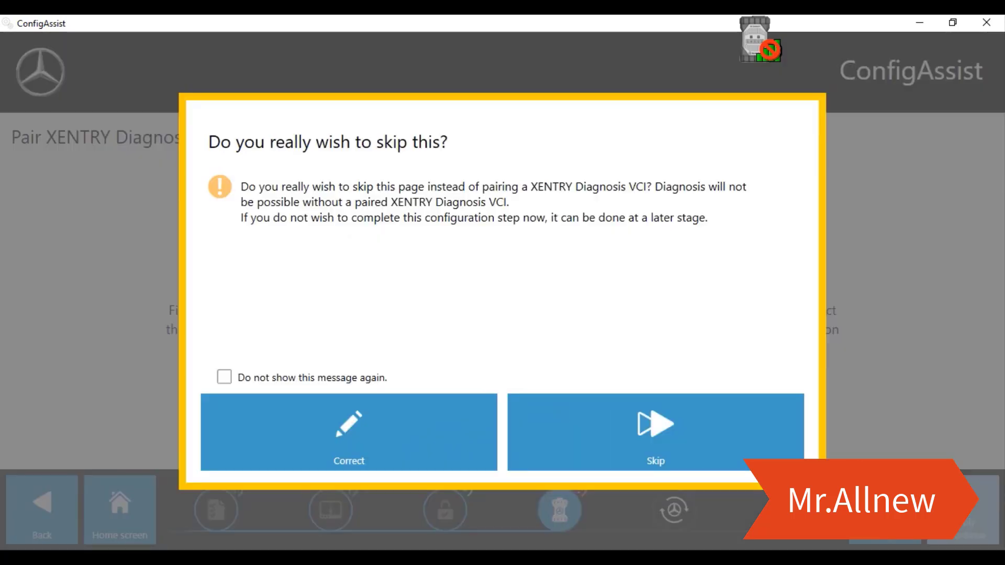
left_click(644, 426)
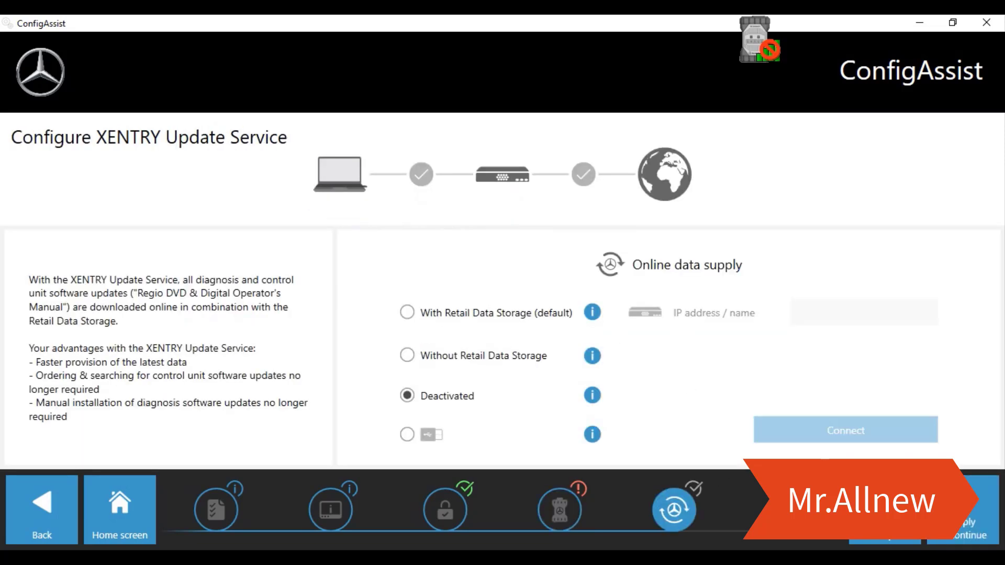
left_click(962, 528)
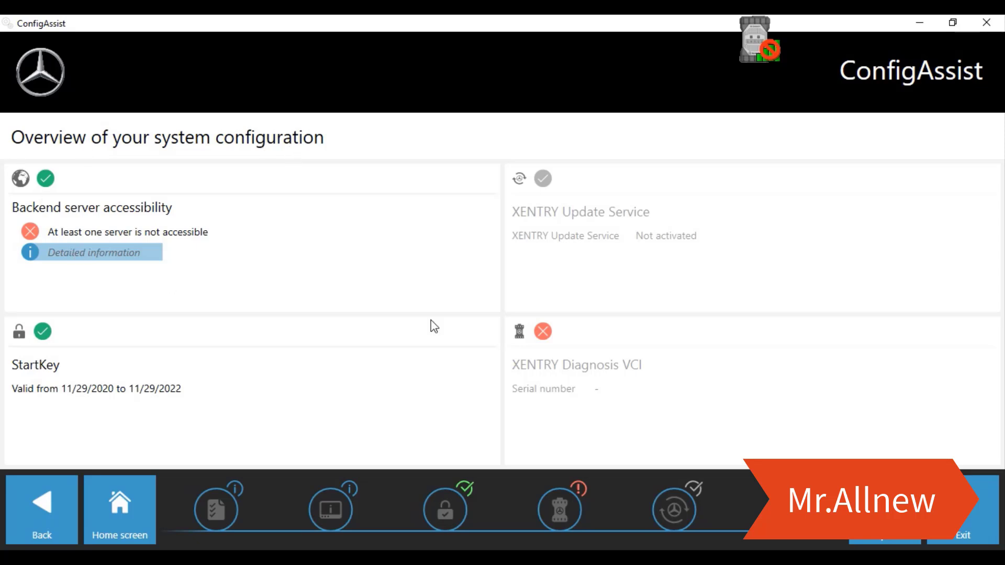
Step: Open the backend server accessibility details and rerun the check
left_click(340, 272)
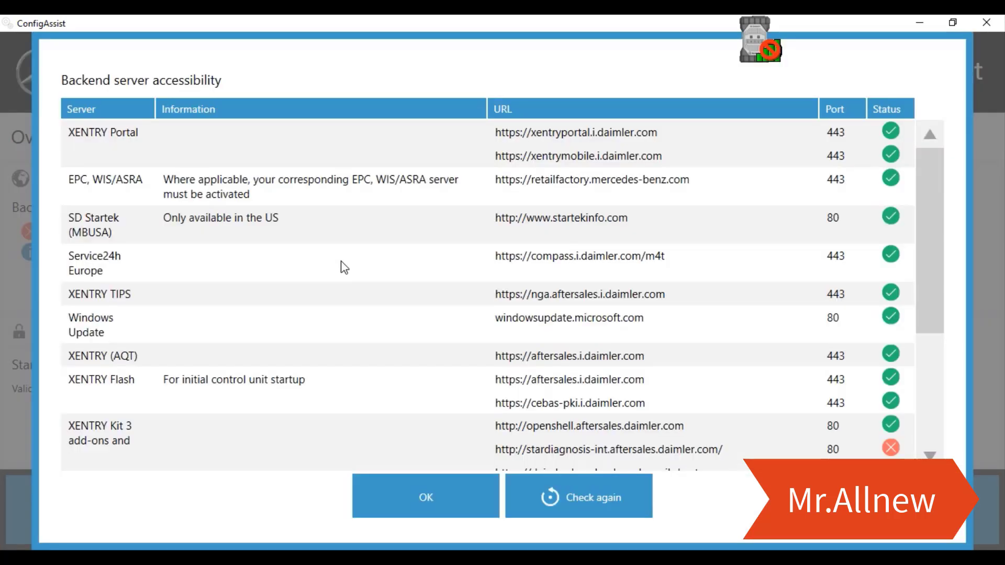
scroll(342, 268, "down", 5)
scroll(343, 266, "up", 3)
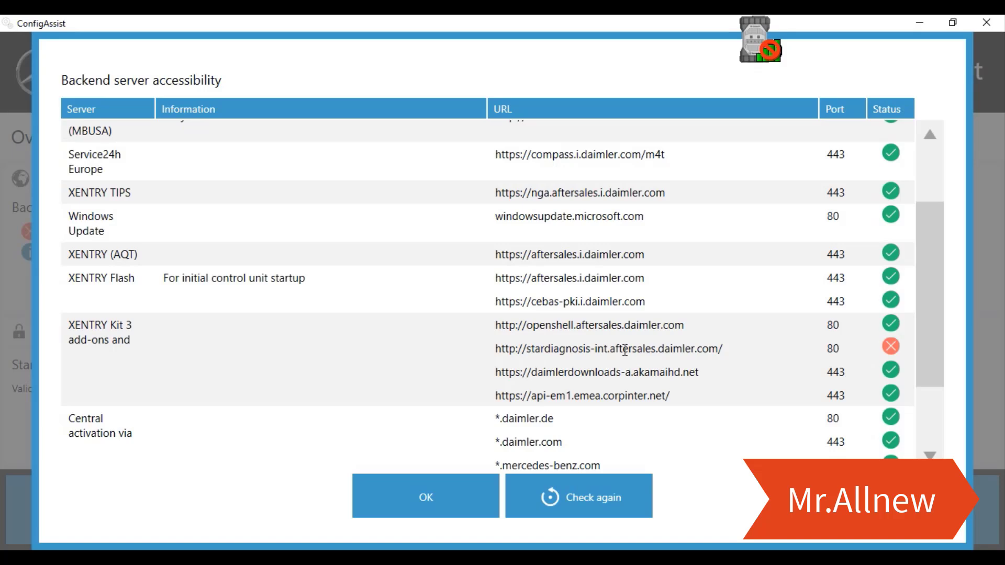
scroll(625, 351, "up", 2)
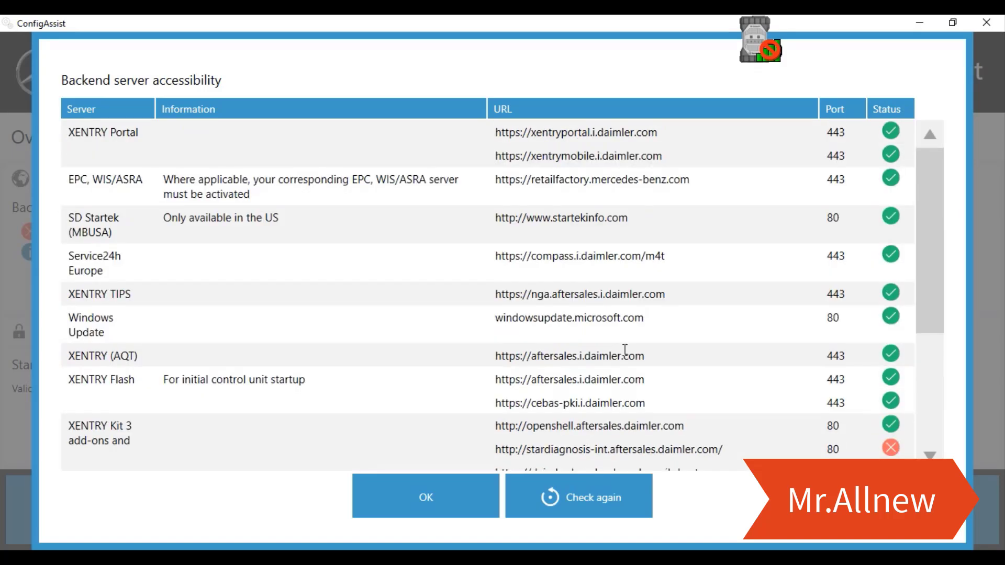
left_click(587, 497)
Step: Recheck the servers several more times, with stardiagnosis-int still failing, then close the details
scroll(613, 299, "down", 2)
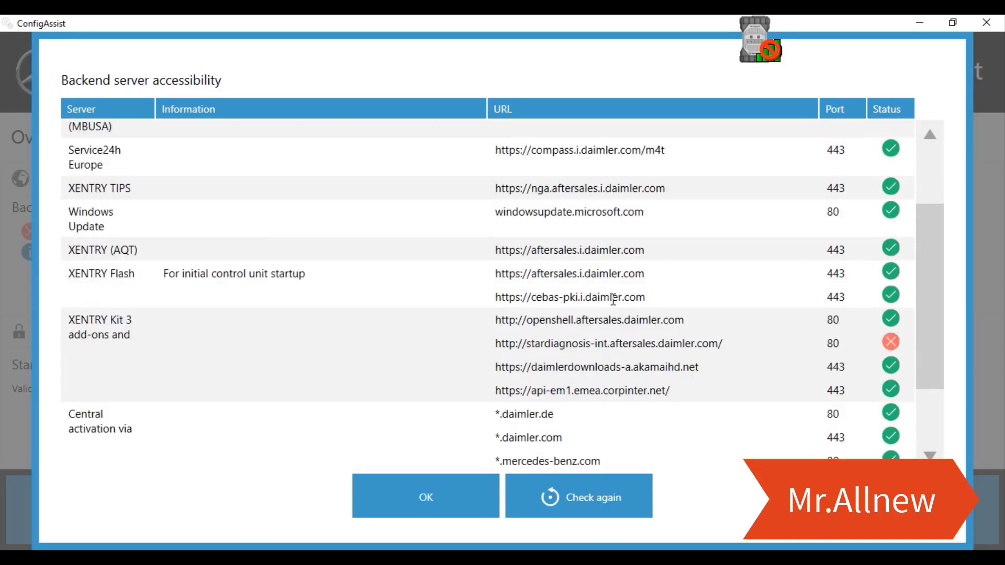
scroll(613, 299, "down", 2)
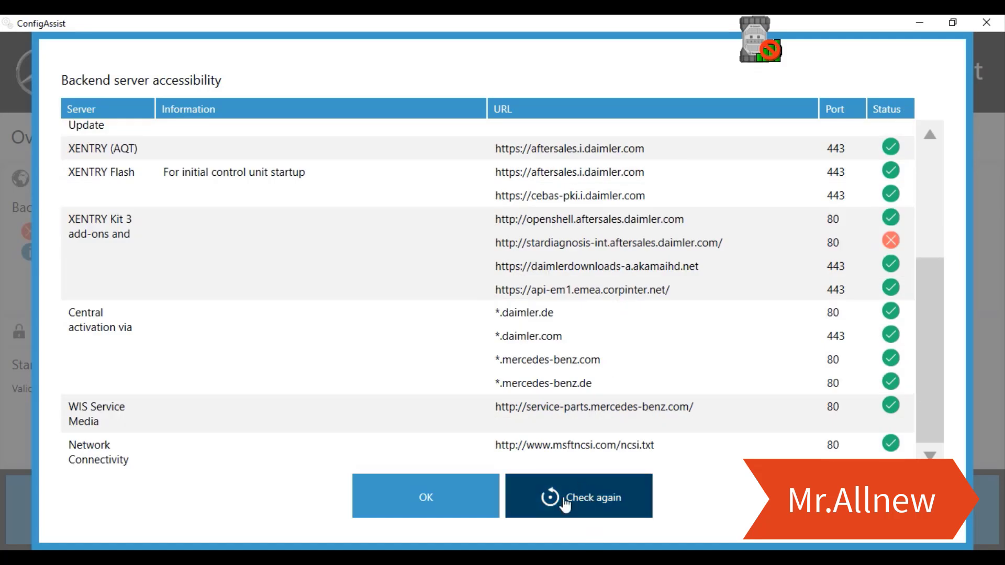
double_click(656, 243)
left_click(558, 505)
left_click(582, 504)
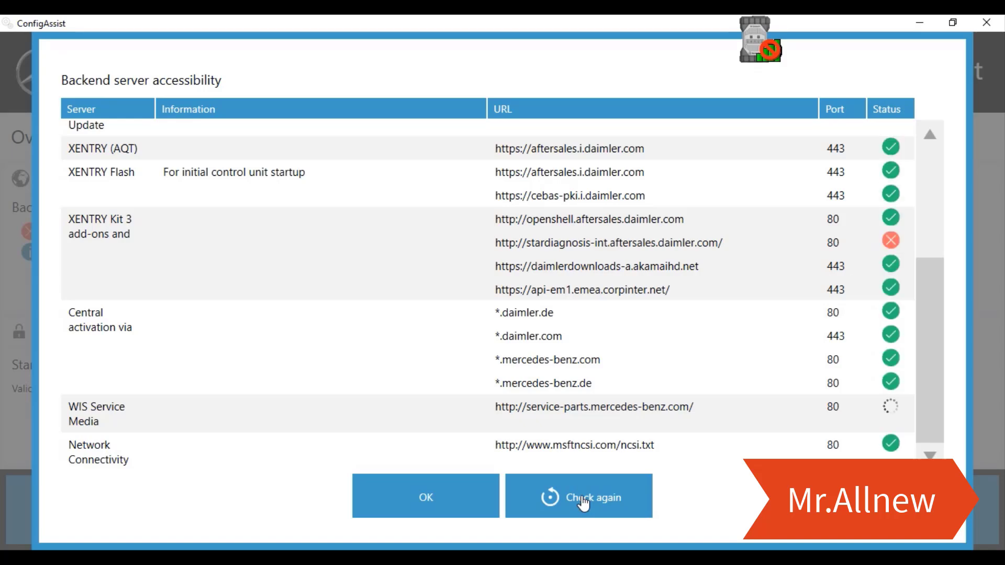
left_click(583, 503)
scroll(565, 376, "up", 5)
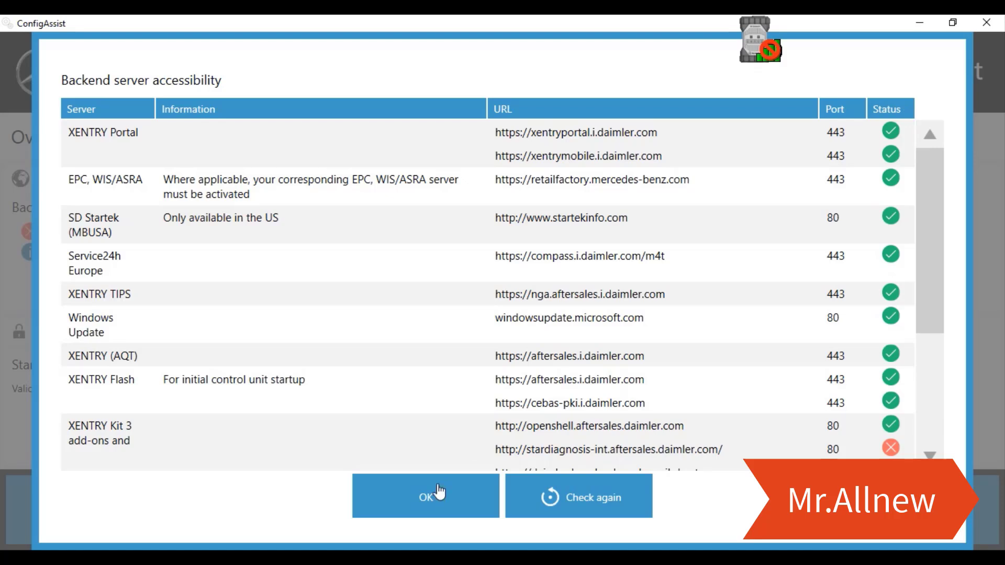
left_click(426, 498)
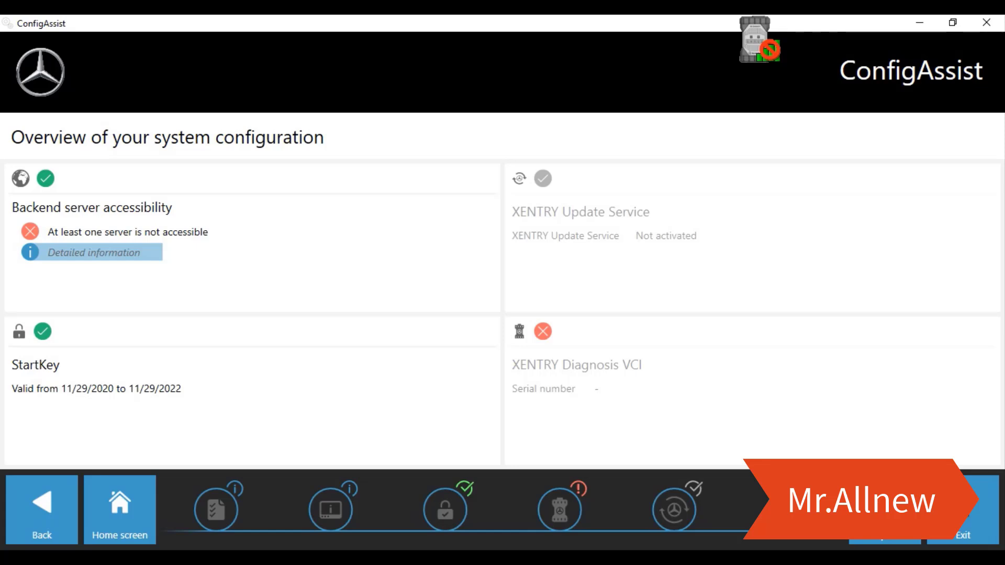
Step: Exit ConfigAssist from its bottom bar
left_click(963, 518)
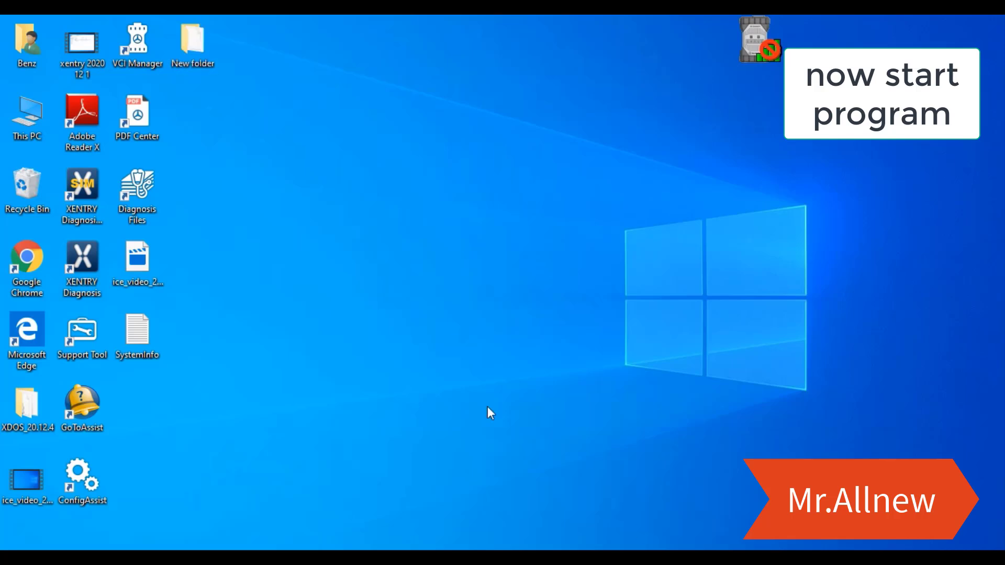
Step: Launch XENTRY Diagnosis from the desktop and abort the login to reach brand selection
double_click(82, 259)
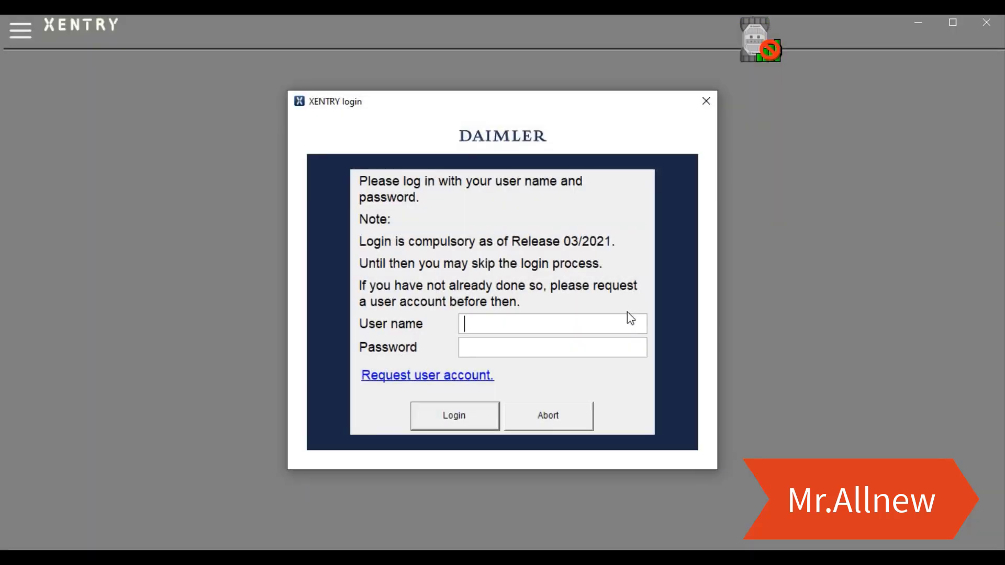
left_click(566, 421)
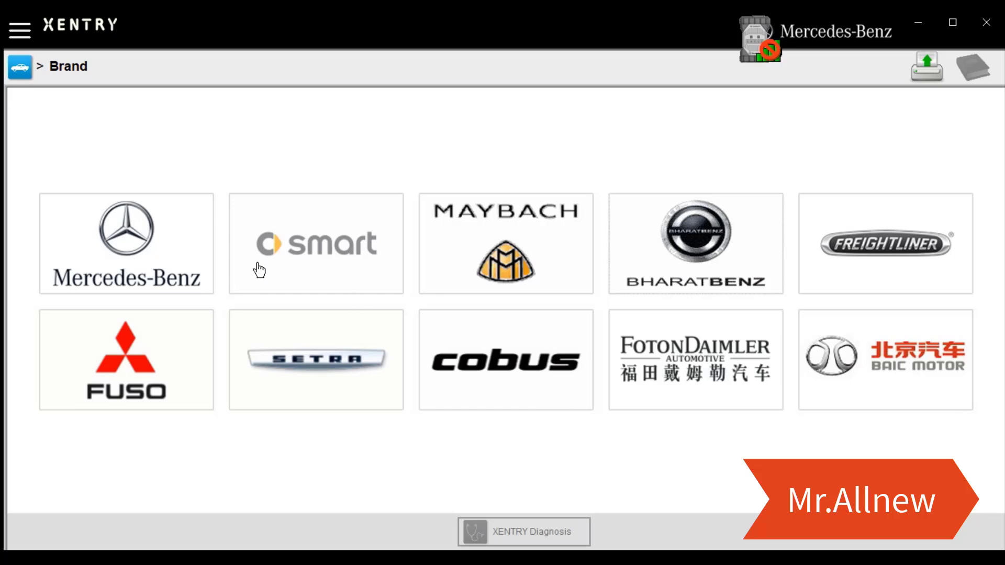
Step: Choose Mercedes-Benz as the vehicle brand in XENTRY Diagnosis
left_click(140, 256)
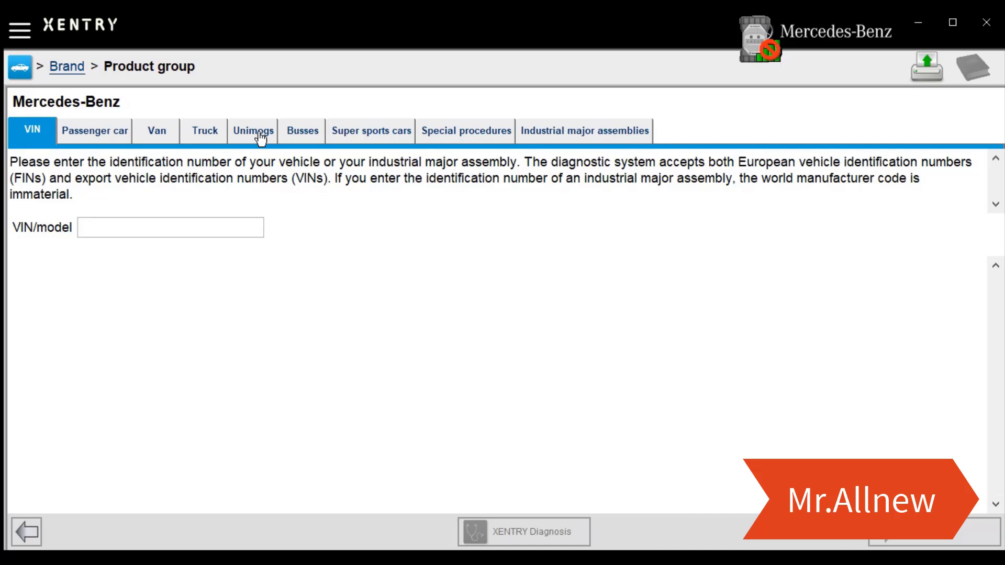
Step: Open the passenger car model series and pick E (212)
left_click(105, 136)
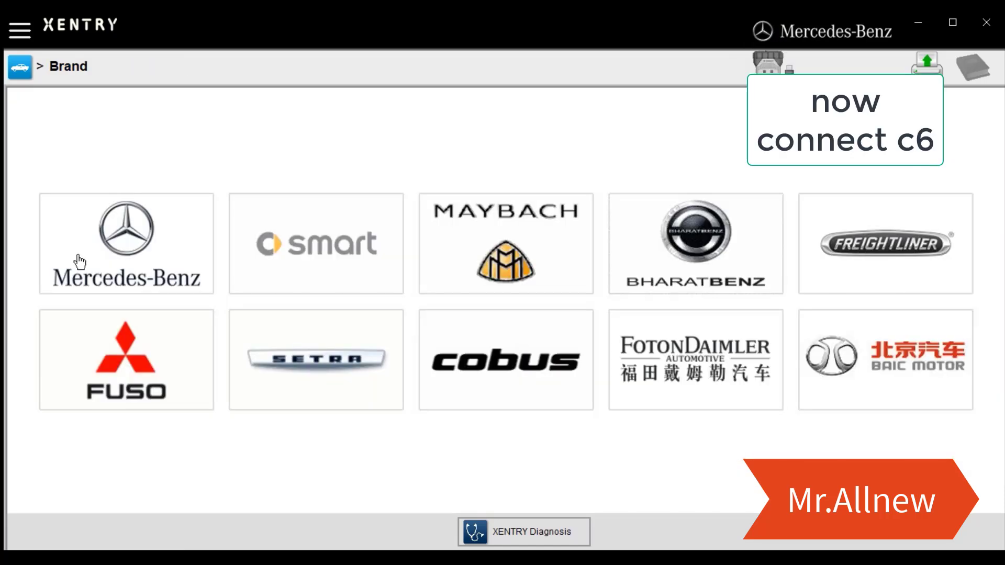
left_click(79, 260)
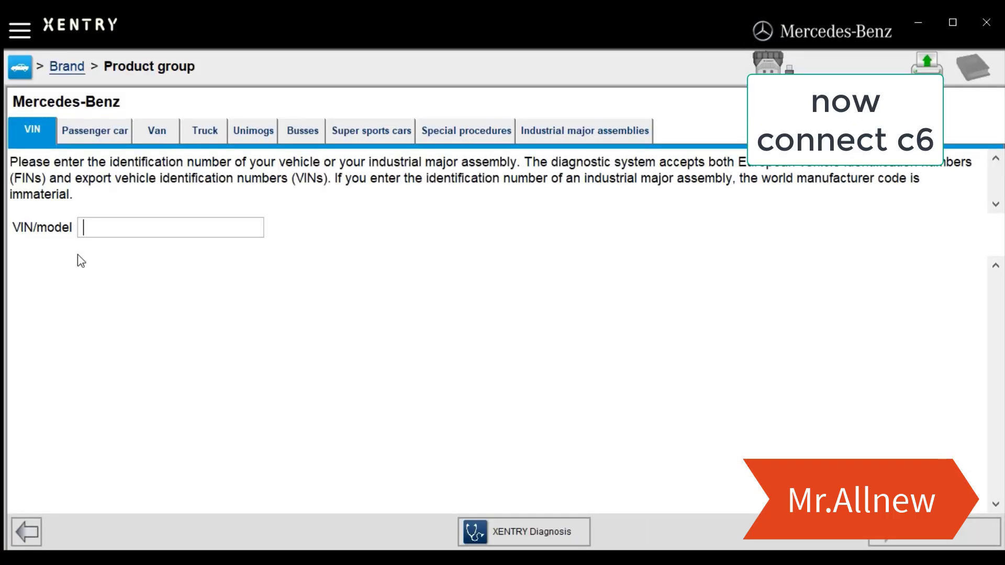
left_click(94, 130)
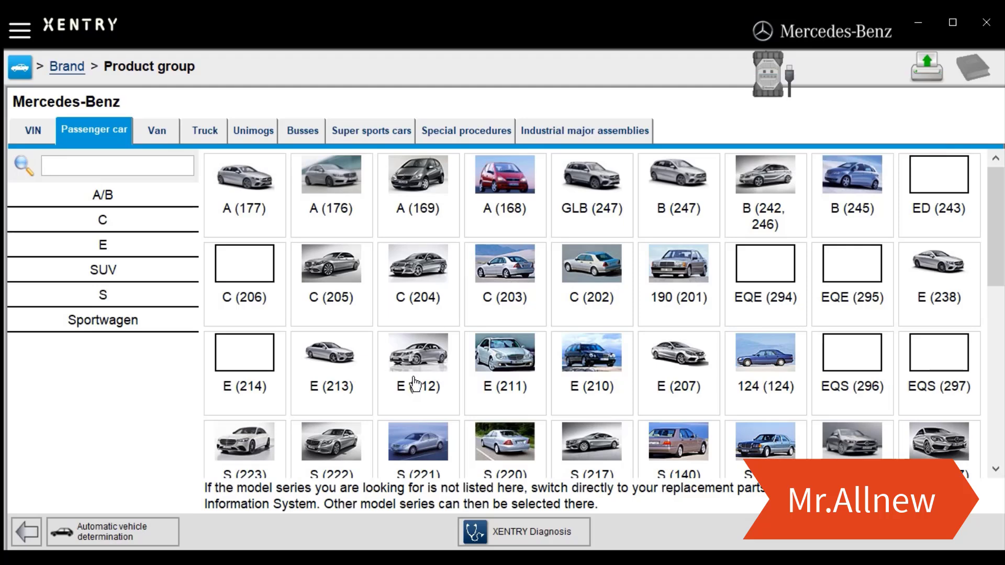
left_click(415, 383)
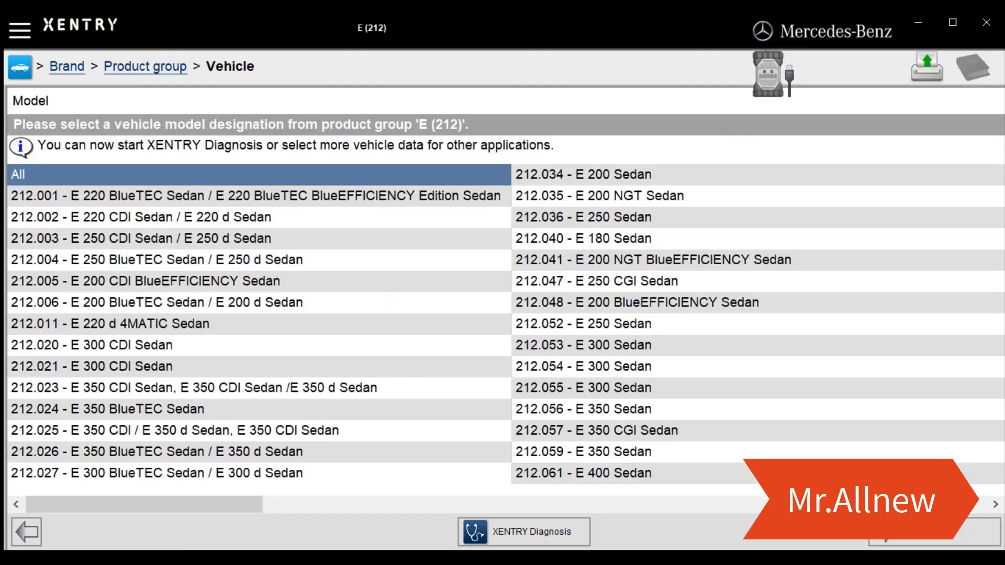
Step: Accept all E (212) models, engines and transmissions, then start XENTRY Diagnosis from the Overview page
left_click(955, 534)
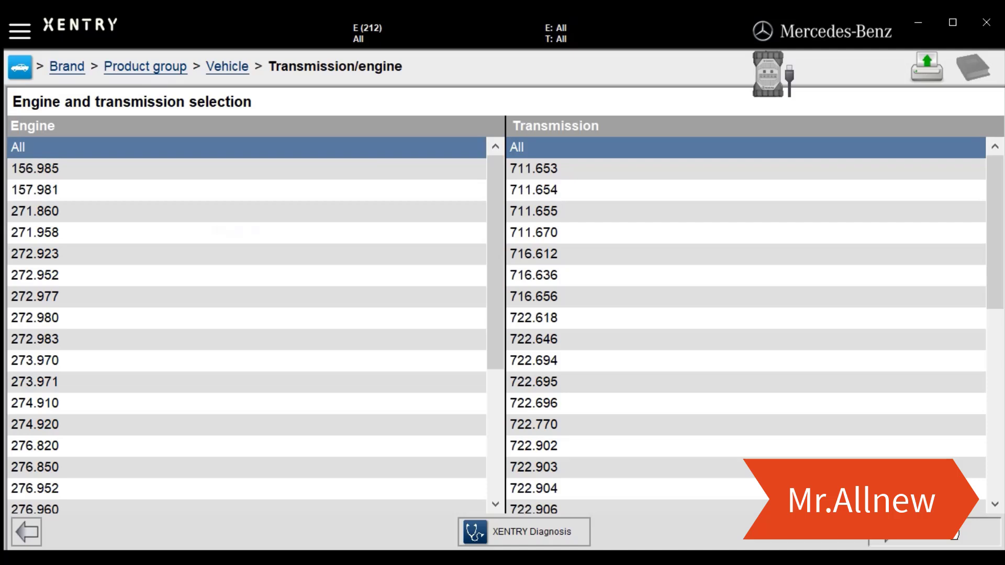
left_click(955, 534)
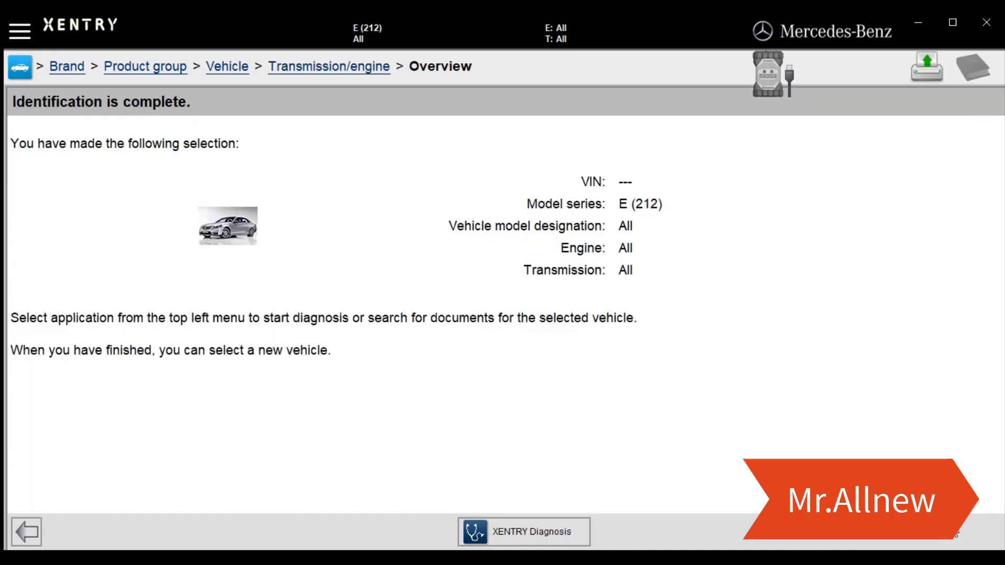
left_click(526, 532)
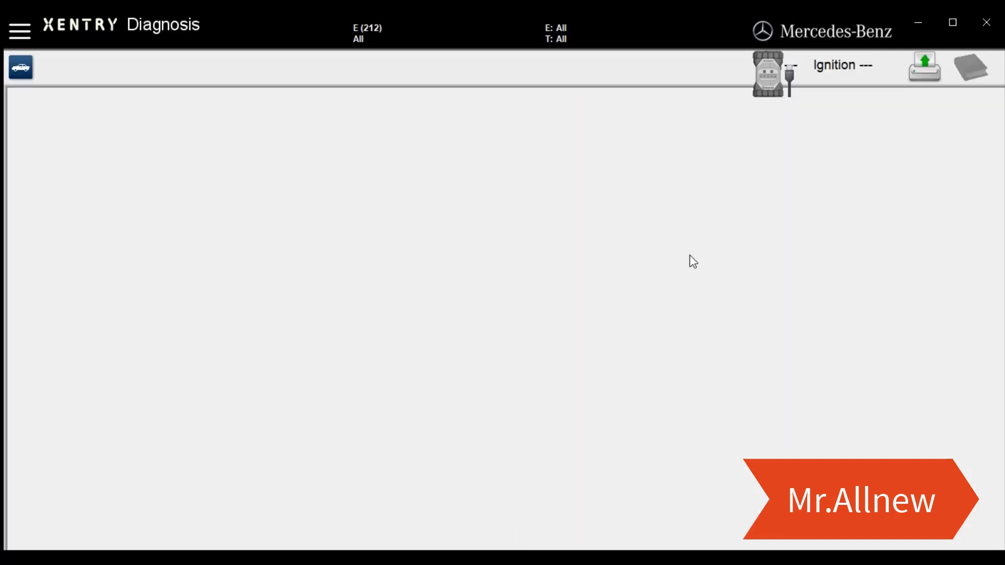